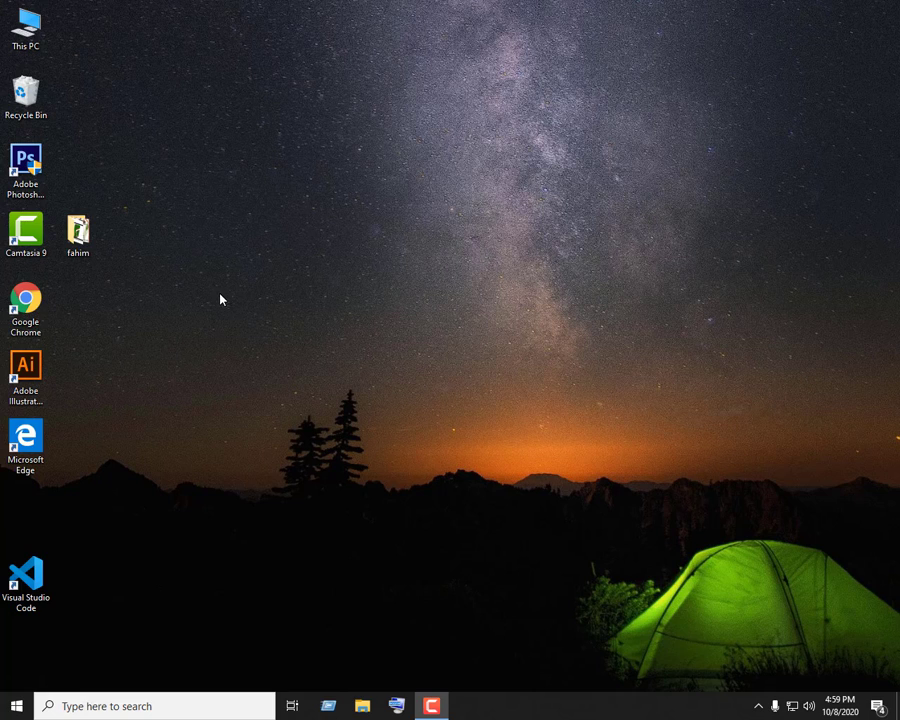
- Launch Chrome, search for 'git scm download' and open the Git downloads result
double_click(26, 298)
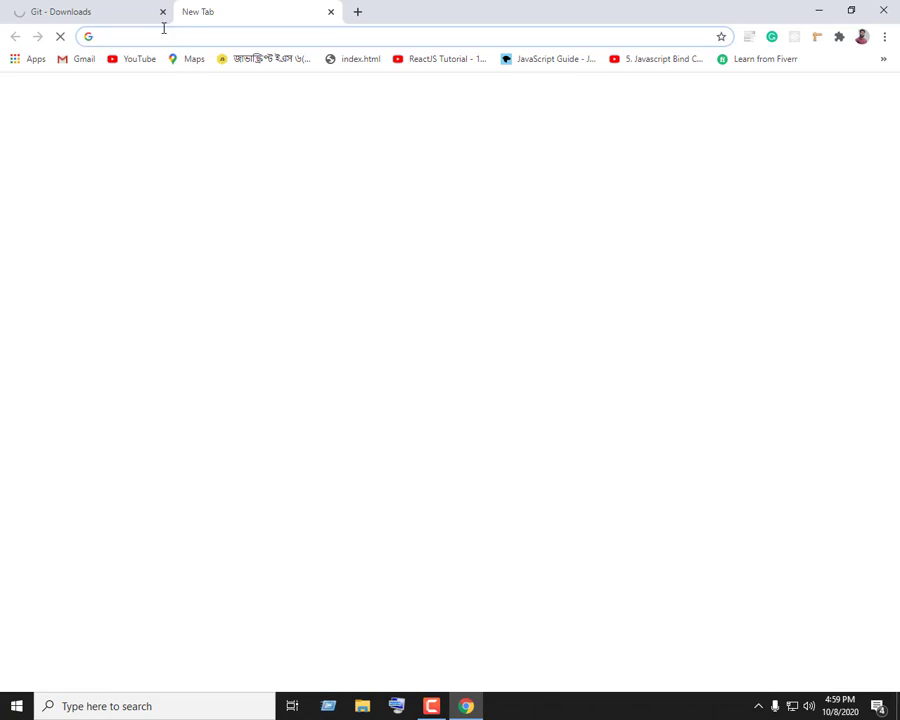
left_click(162, 11)
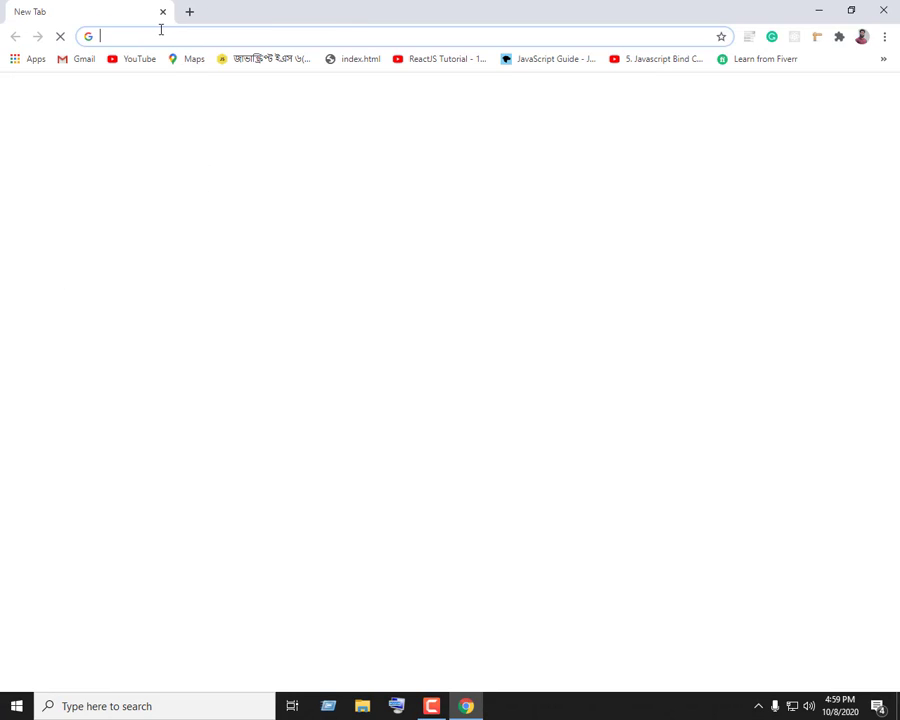
left_click(162, 30)
type("g")
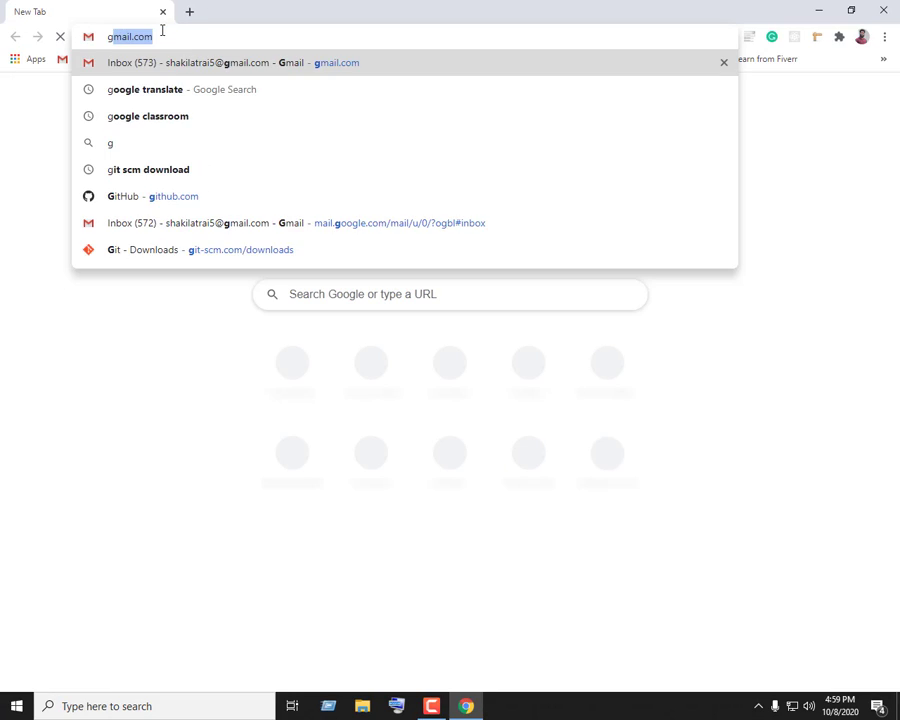
type("it scm download")
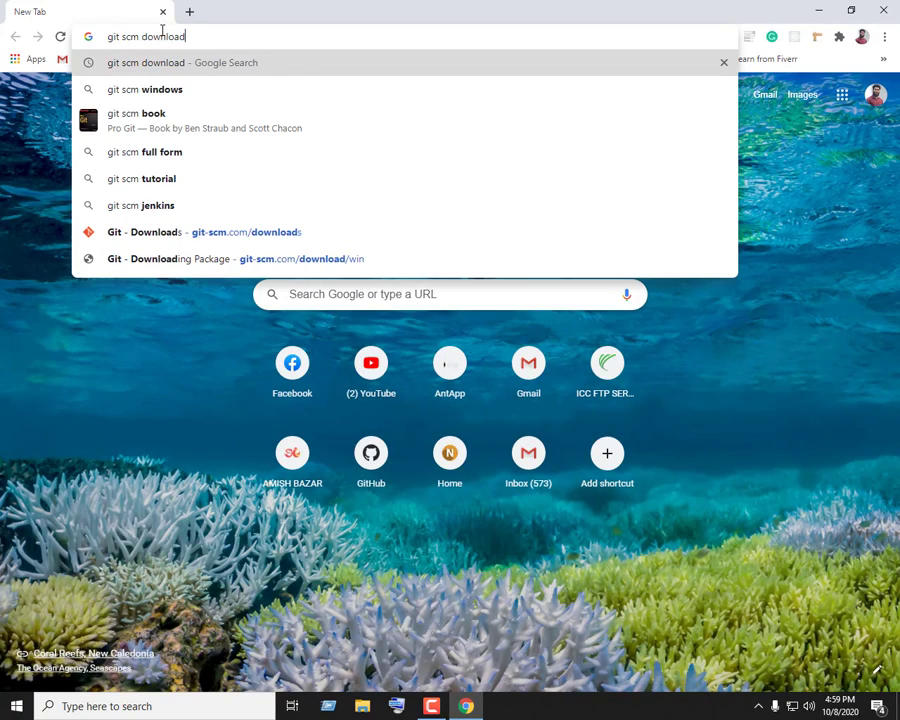
key("Return")
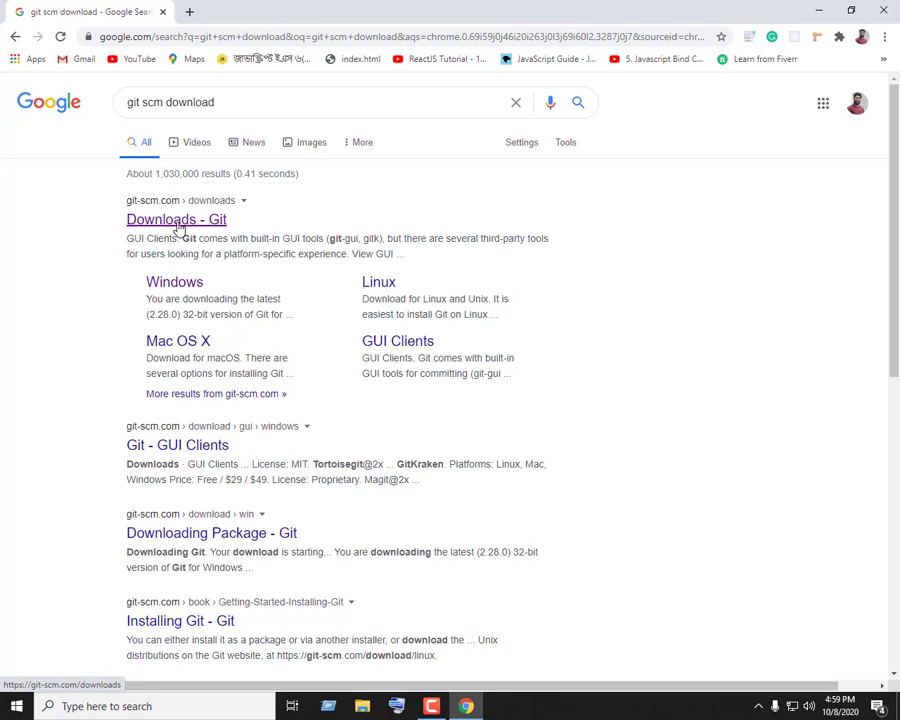
left_click(178, 223)
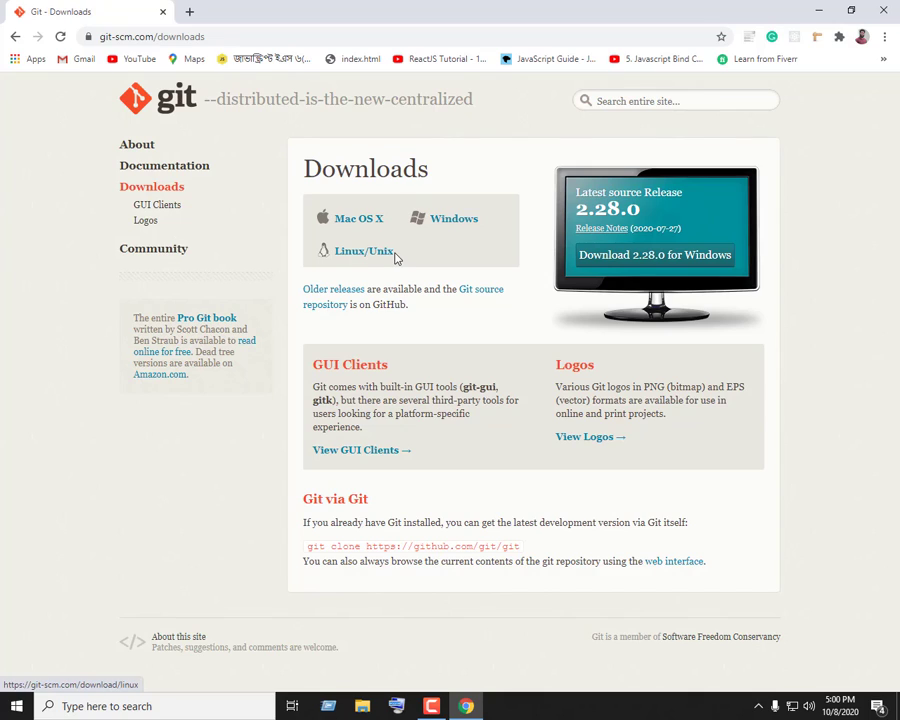
- Download Git 2.28.0 for Windows from the git-scm.com downloads page
left_click(661, 266)
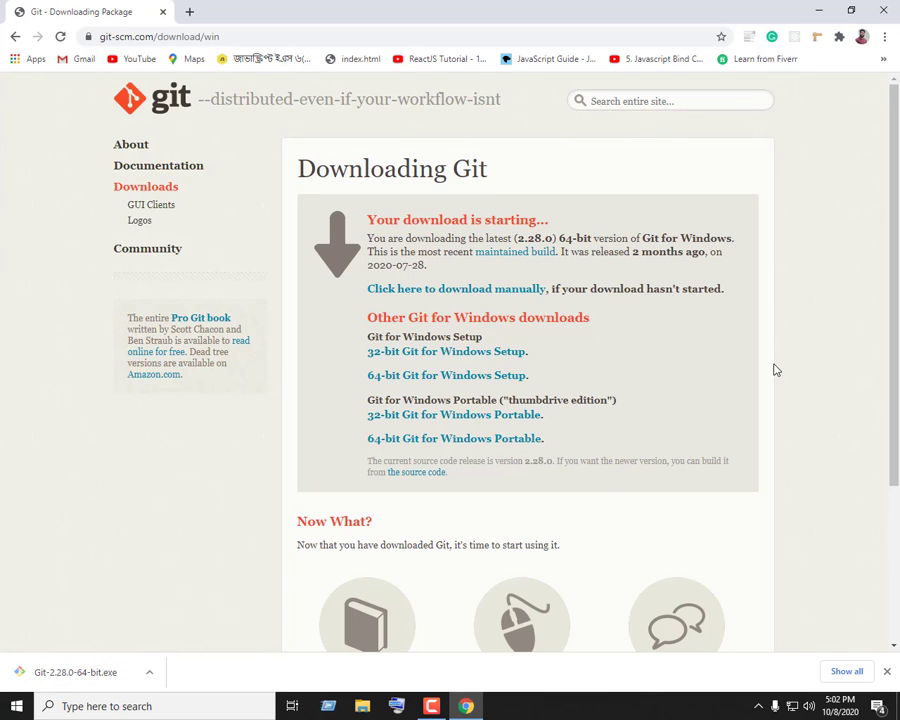
- Show the downloaded Git-2.28.0-64-bit.exe installer in its Downloads folder
left_click(152, 671)
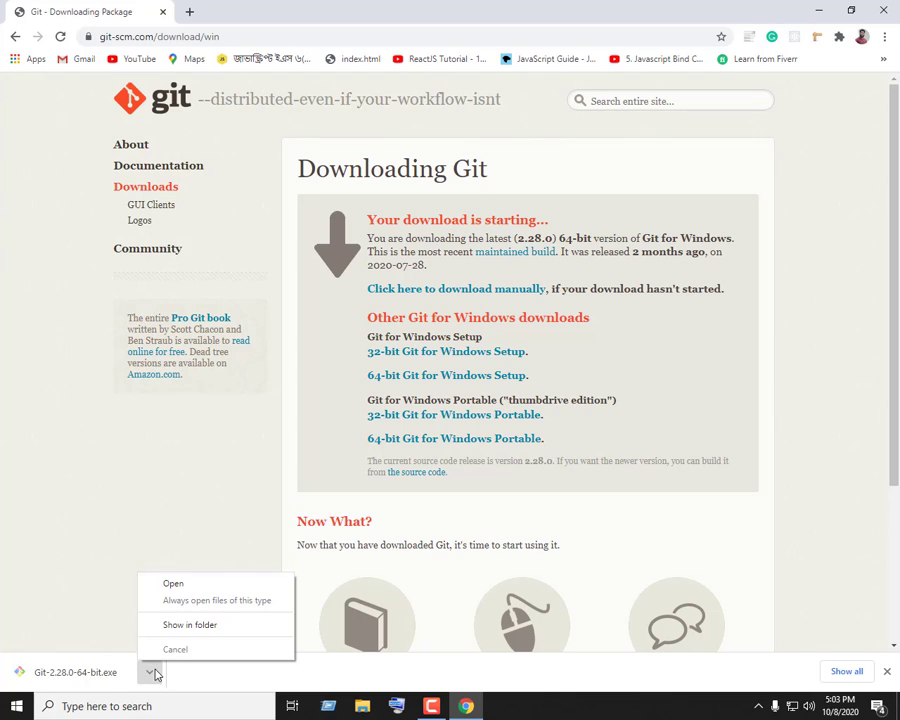
left_click(192, 633)
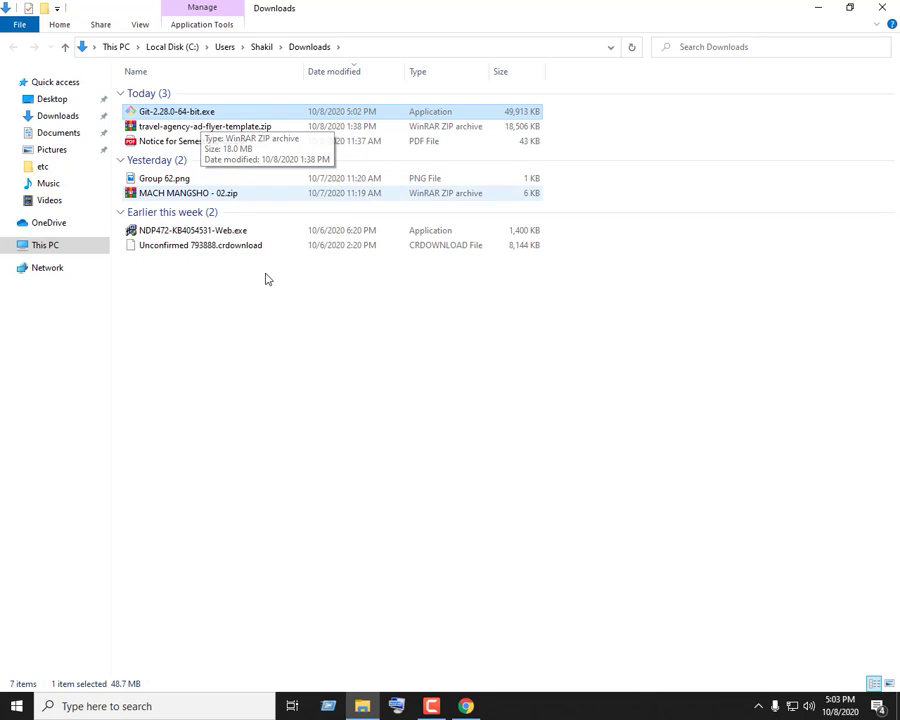
- Run Git-2.28.0-64-bit.exe from Downloads, approve the security warning, and minimize Explorer
left_click(279, 311)
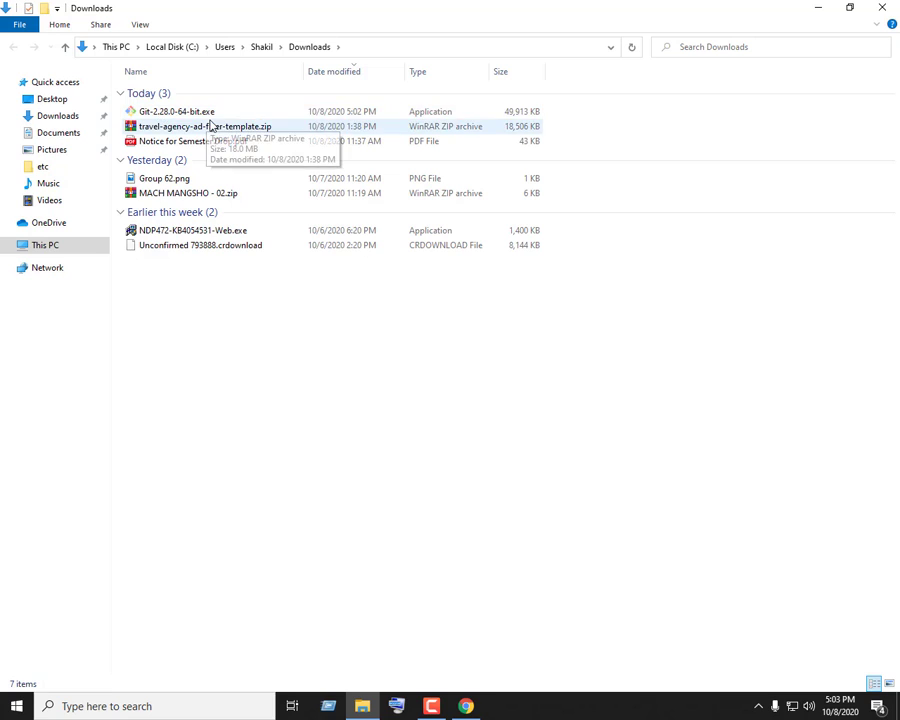
mouse_move(172, 118)
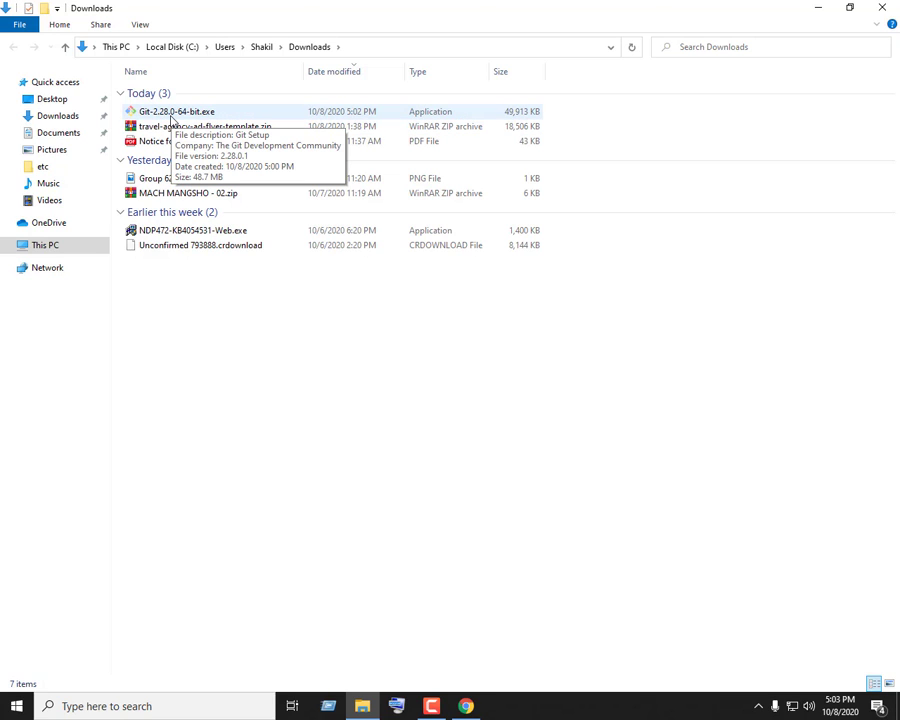
left_click(172, 118)
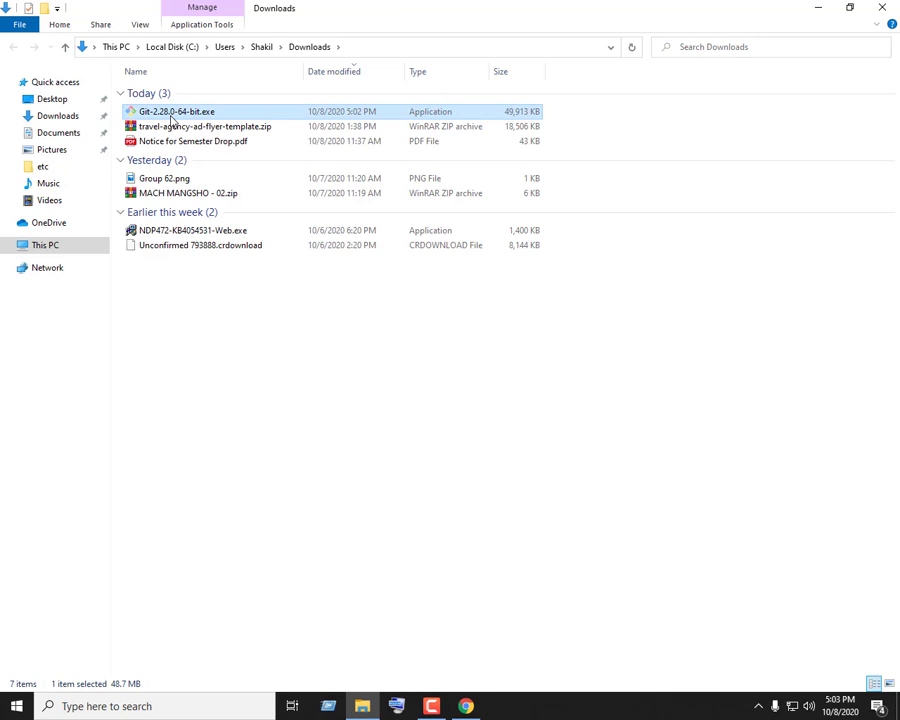
double_click(172, 118)
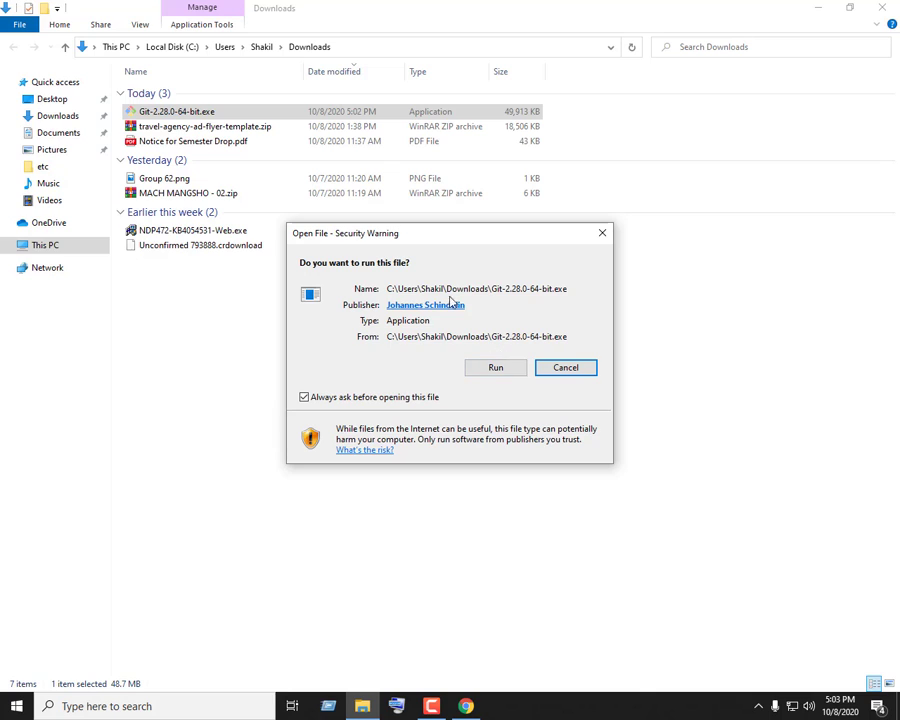
left_click(487, 374)
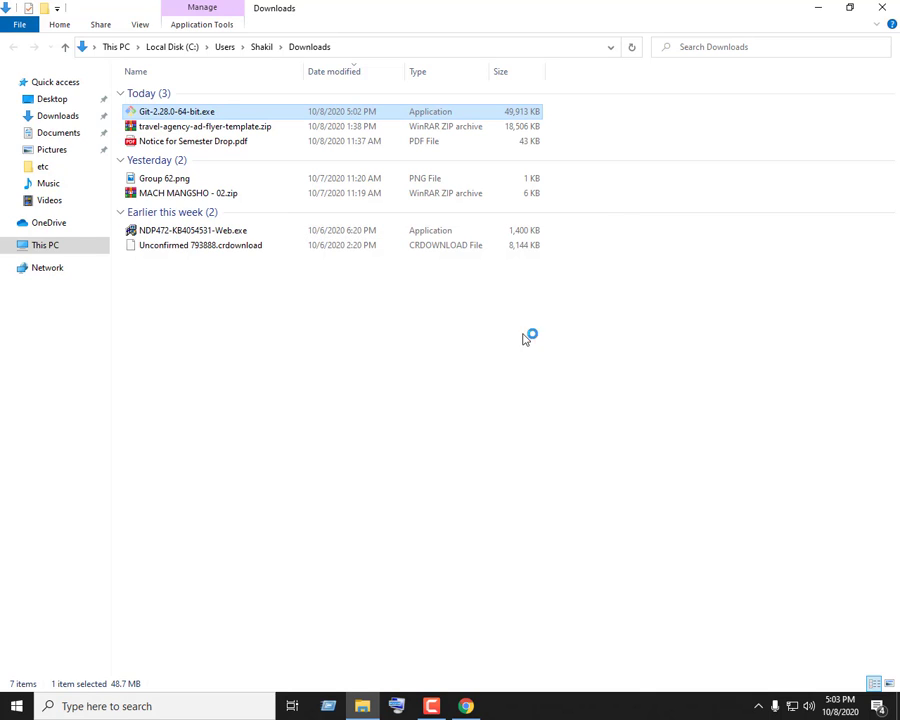
left_click(819, 8)
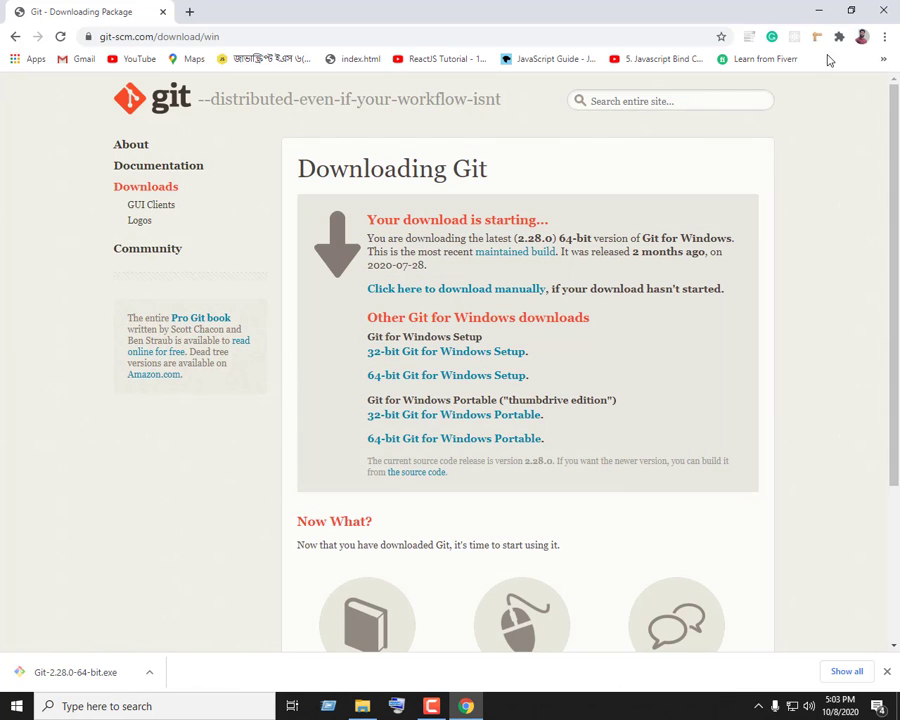
- Minimize Chrome and move the Git 2.28.0 Setup license window higher on screen
left_click(819, 10)
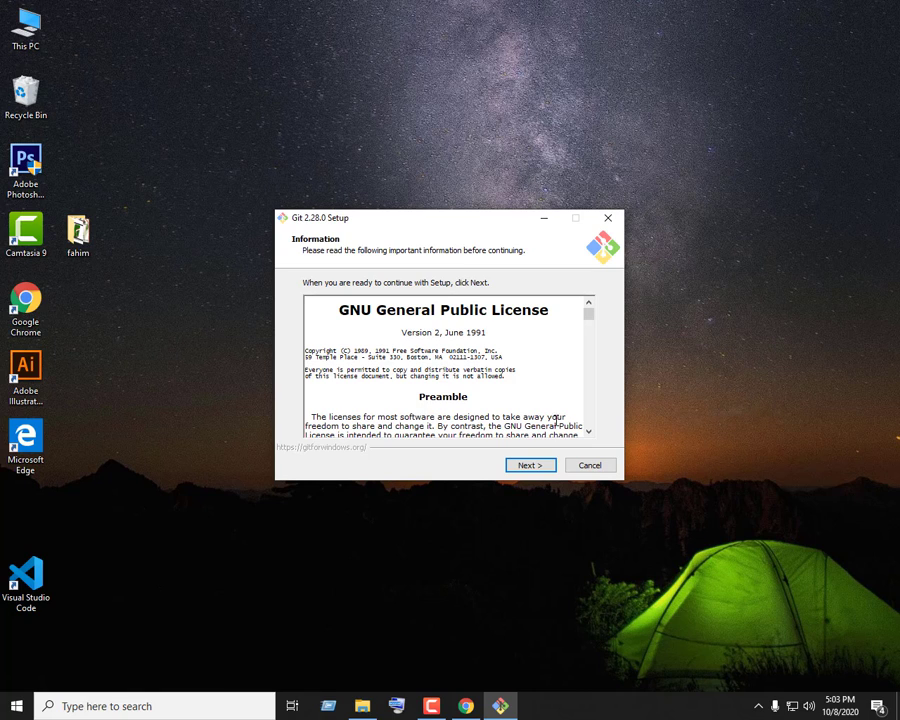
left_click_drag(384, 222, 381, 170)
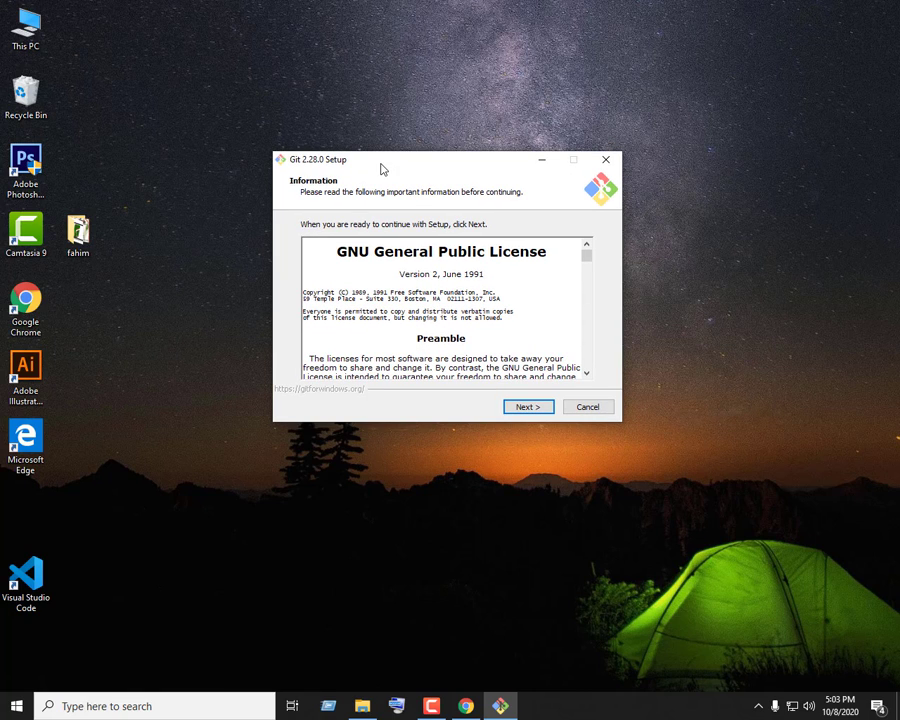
- Accept the license, keep every default setup option, and start installing Git
left_click(530, 408)
left_click(530, 408)
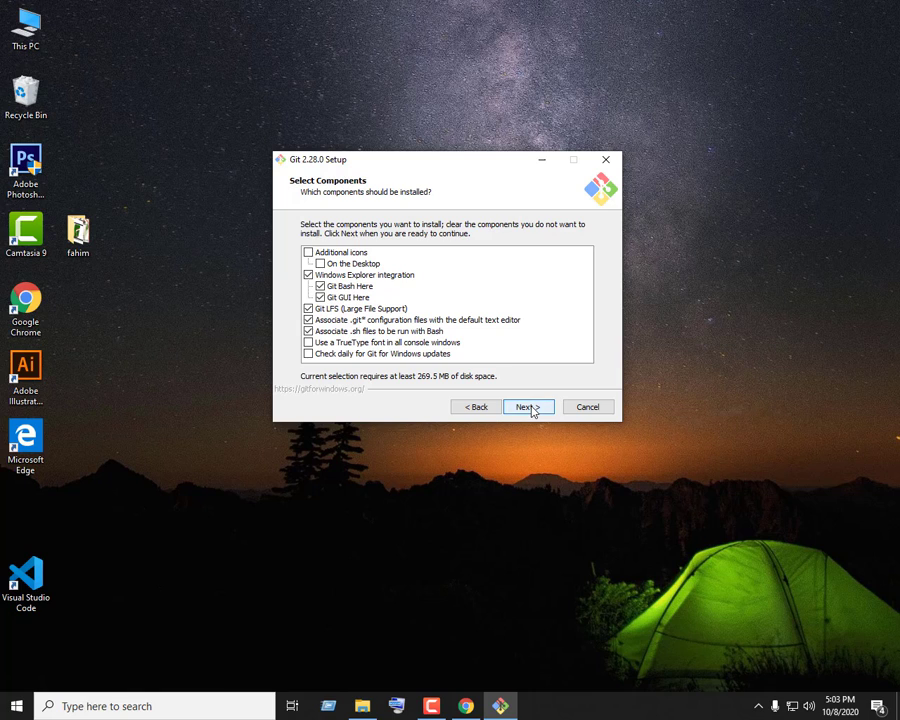
left_click(530, 408)
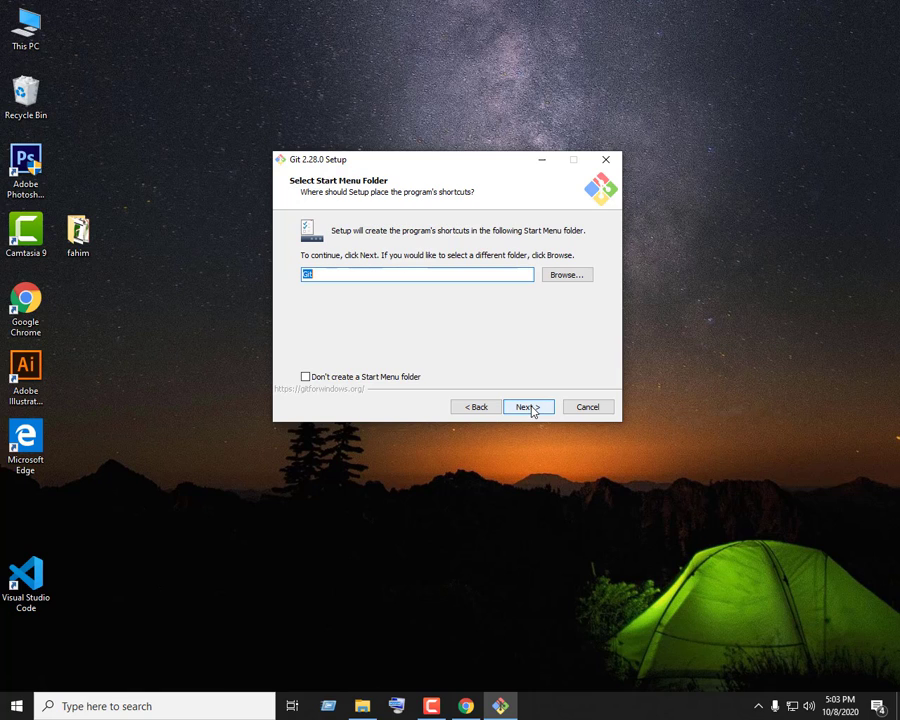
left_click(530, 408)
left_click(530, 408)
left_click(530, 408)
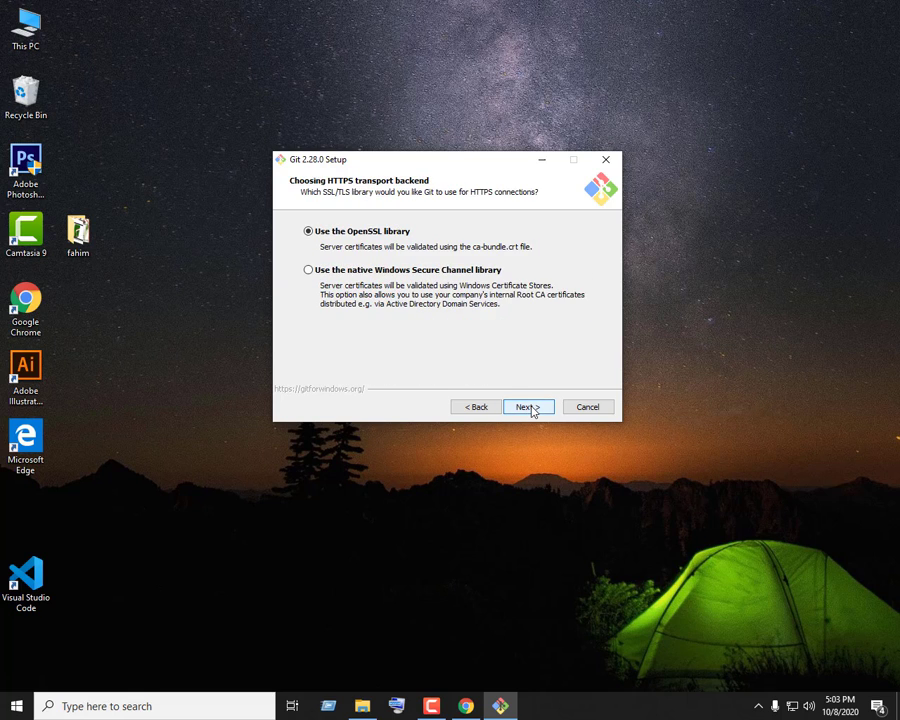
left_click(530, 408)
left_click(530, 408)
left_click(530, 408)
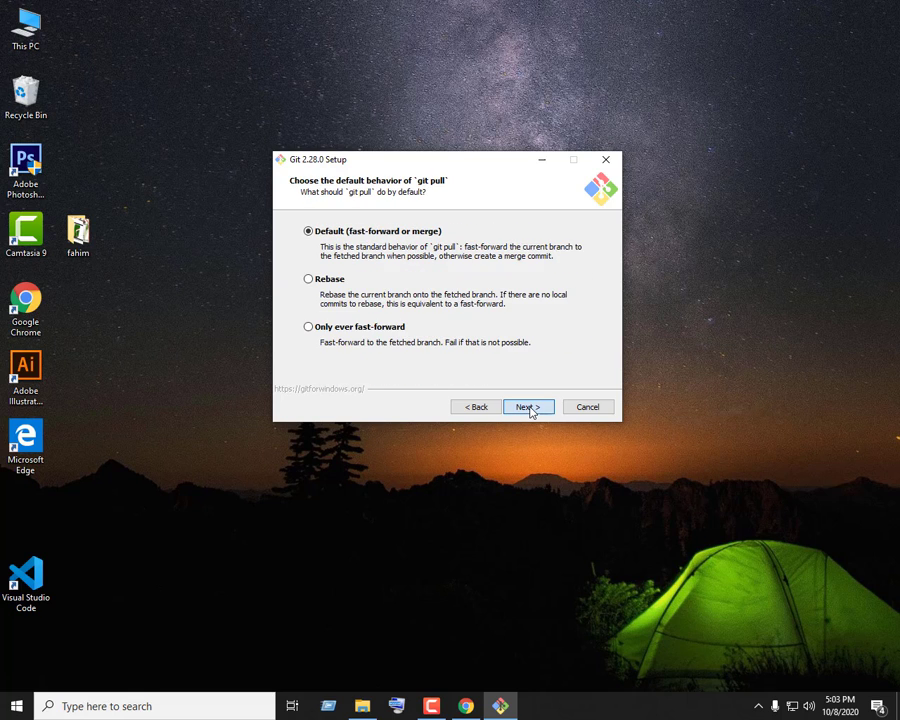
left_click(530, 408)
left_click(530, 408)
left_click(530, 408)
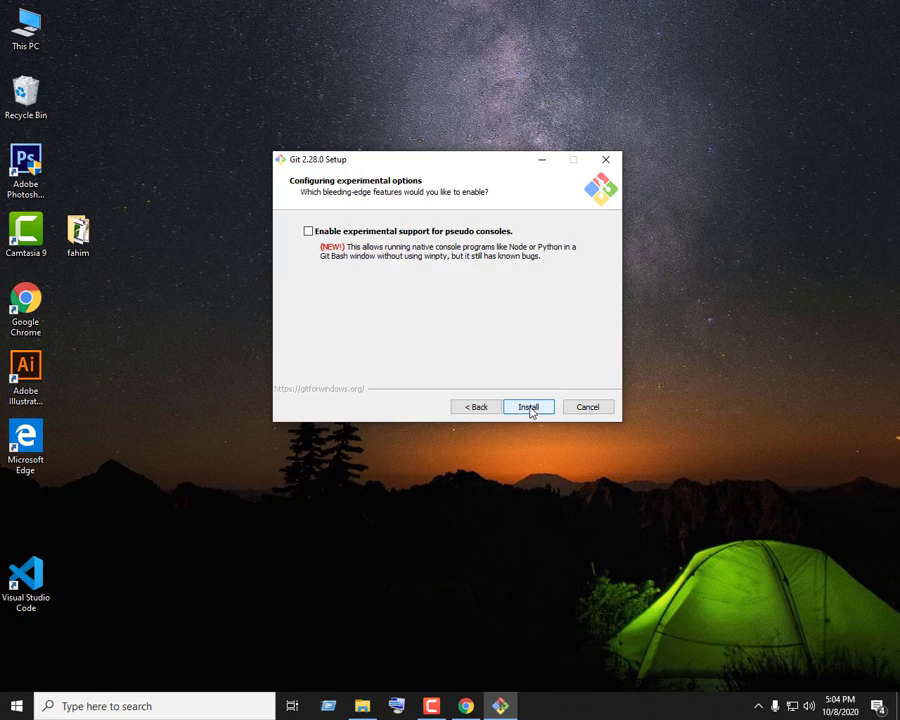
left_click(529, 408)
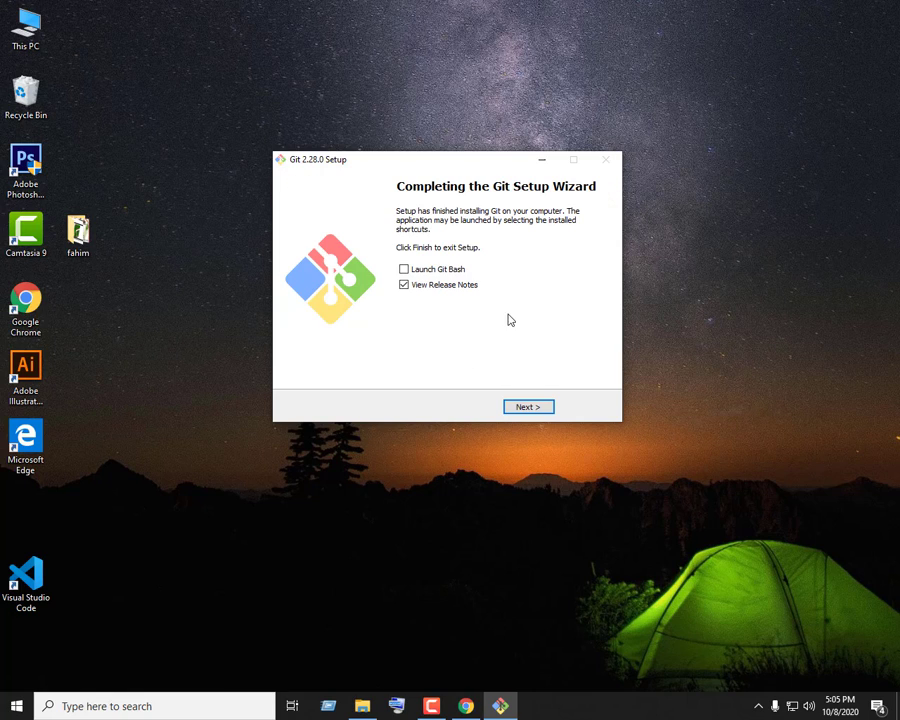
- Uncheck View Release Notes and finish the Git setup wizard
left_click(404, 286)
left_click(528, 408)
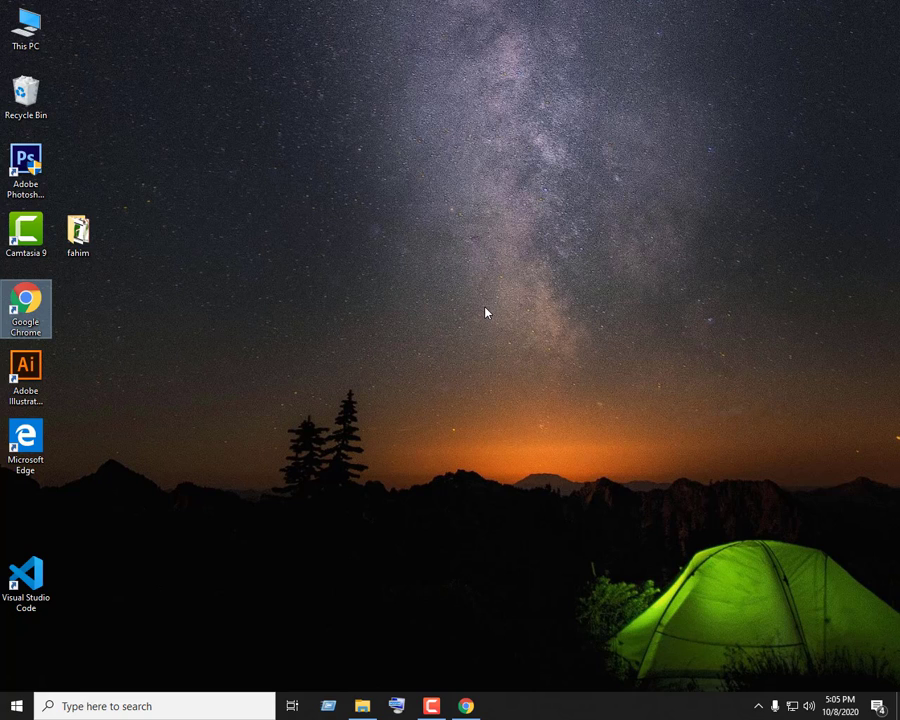
- Open Git Bash in the Desktop folder from the desktop context menu
right_click(328, 165)
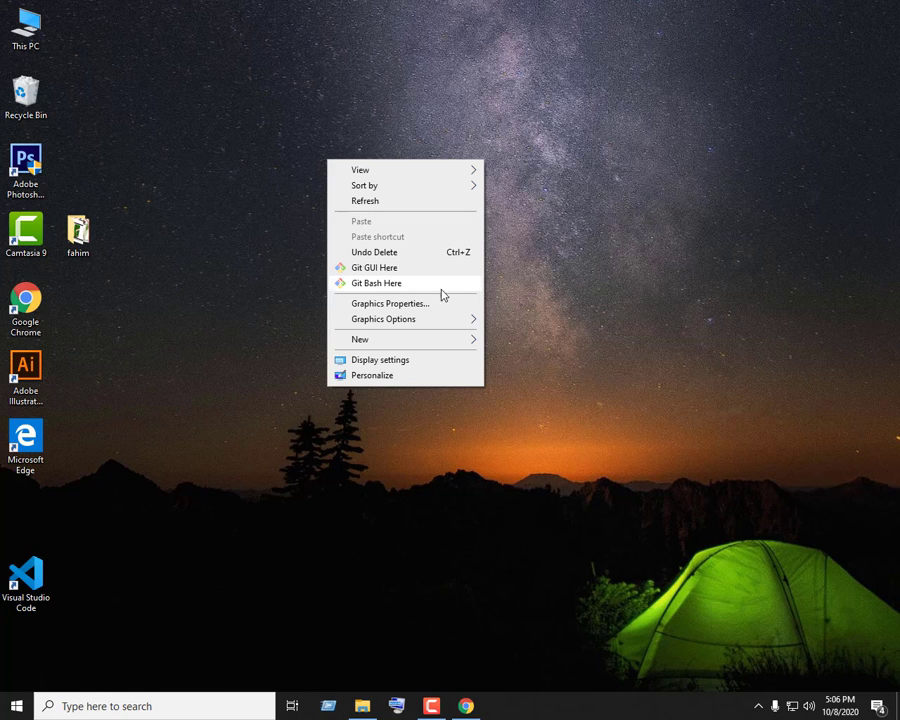
left_click(388, 286)
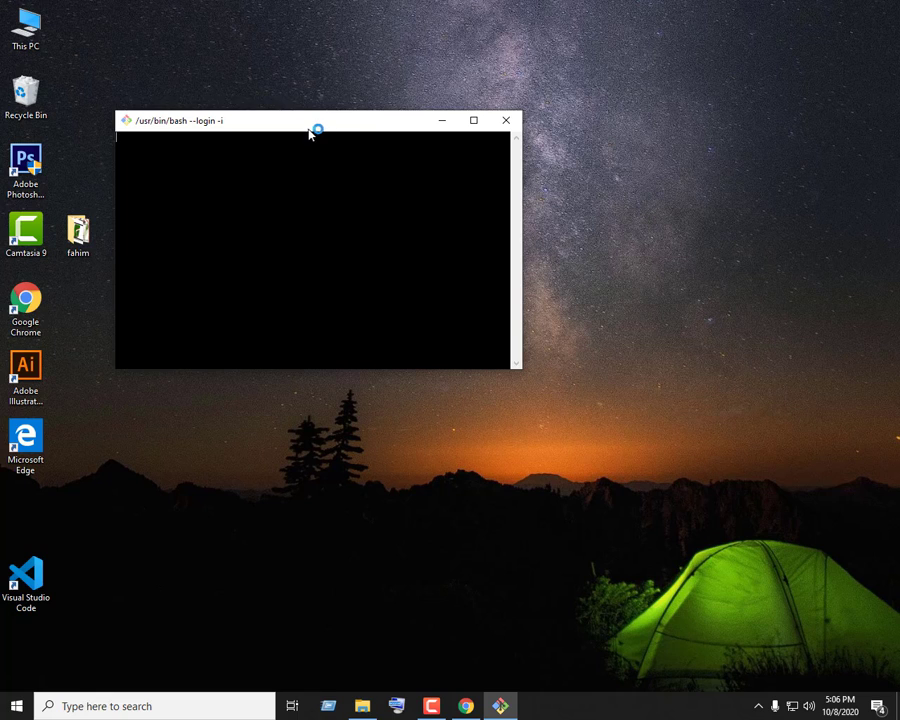
- Check the installed Git version with git -v, then git --version
left_click_drag(315, 127, 476, 155)
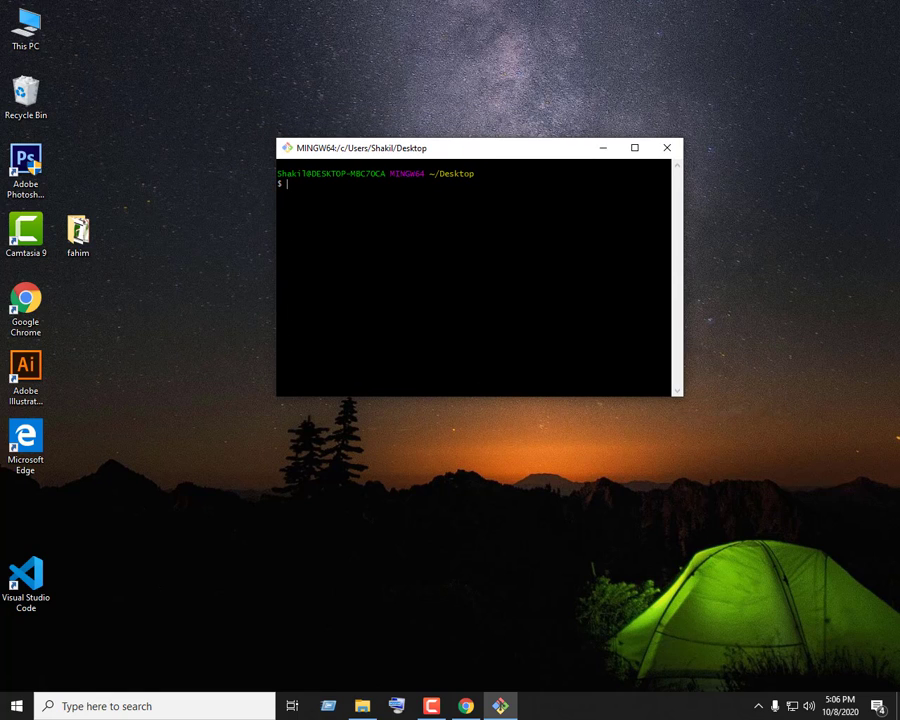
type("git -v")
key("Return")
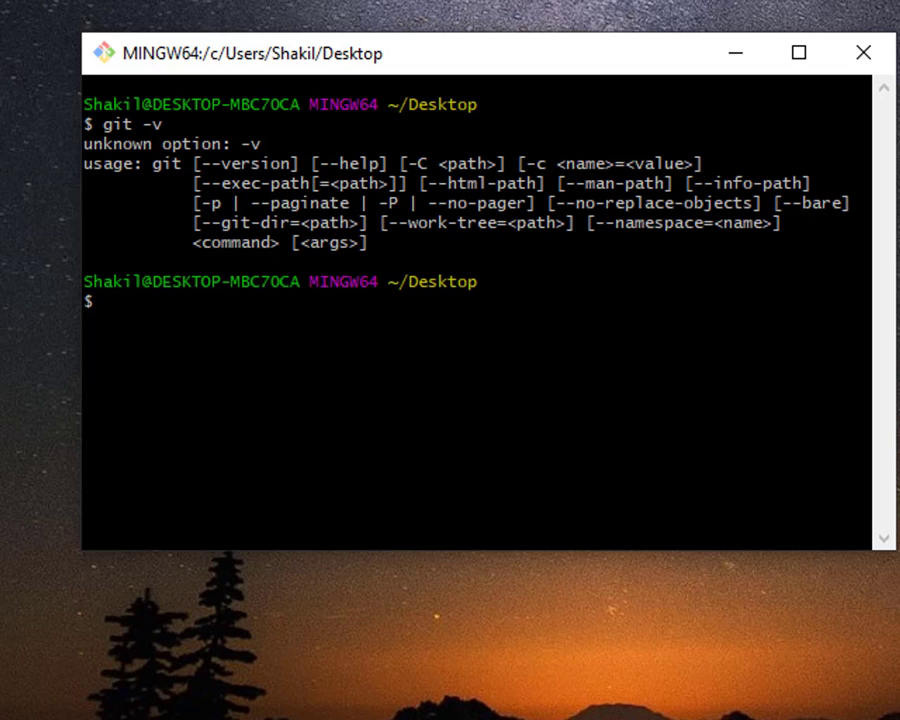
type("git --version")
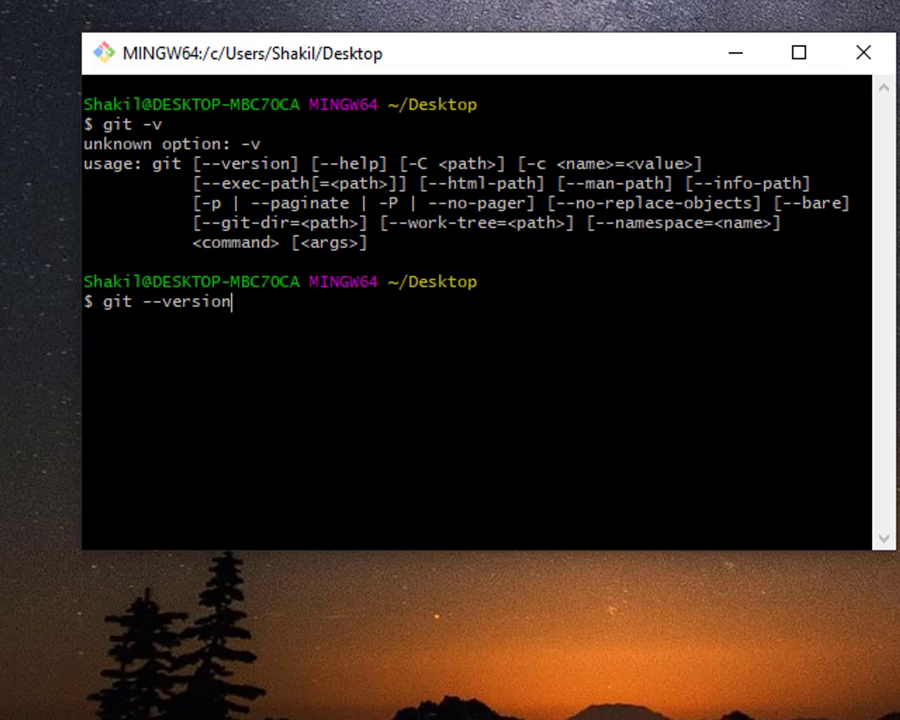
key("Return")
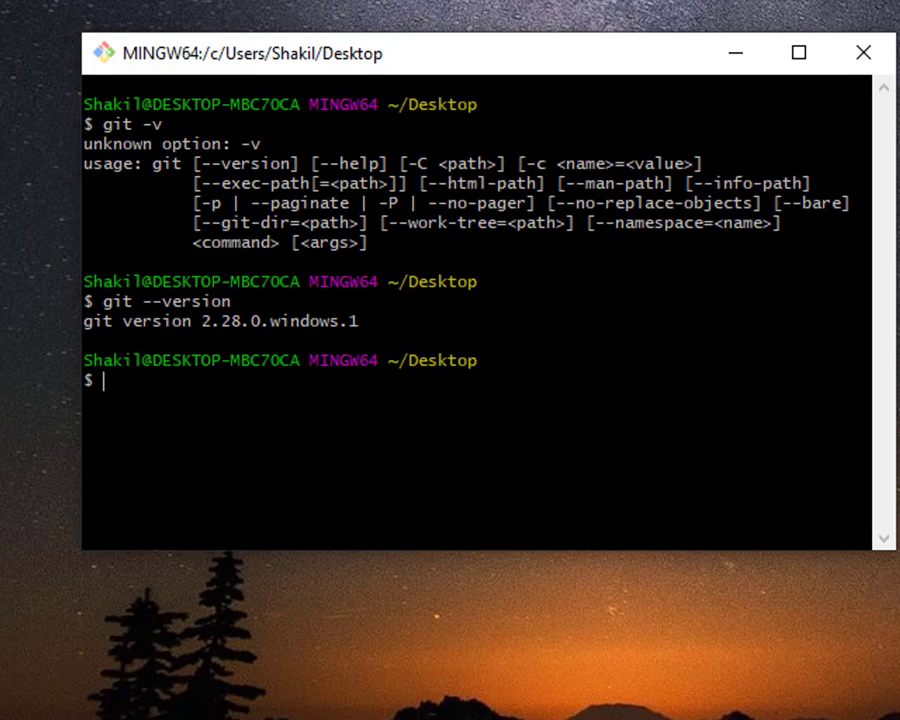